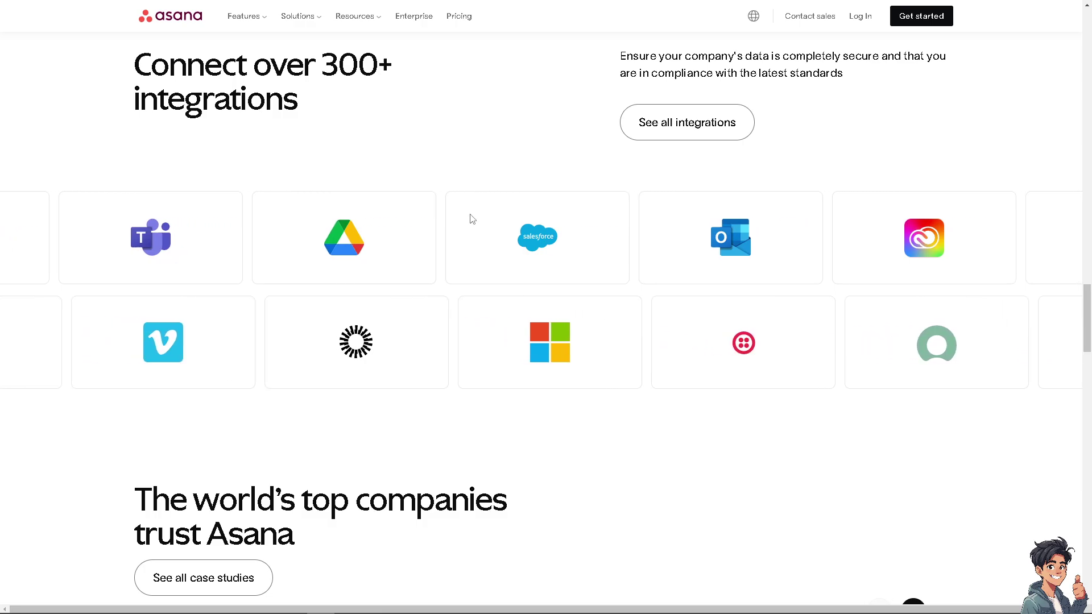
# Step: Go to the Asana sign-up page with Get started in the website header
pyautogui.click(916, 26)
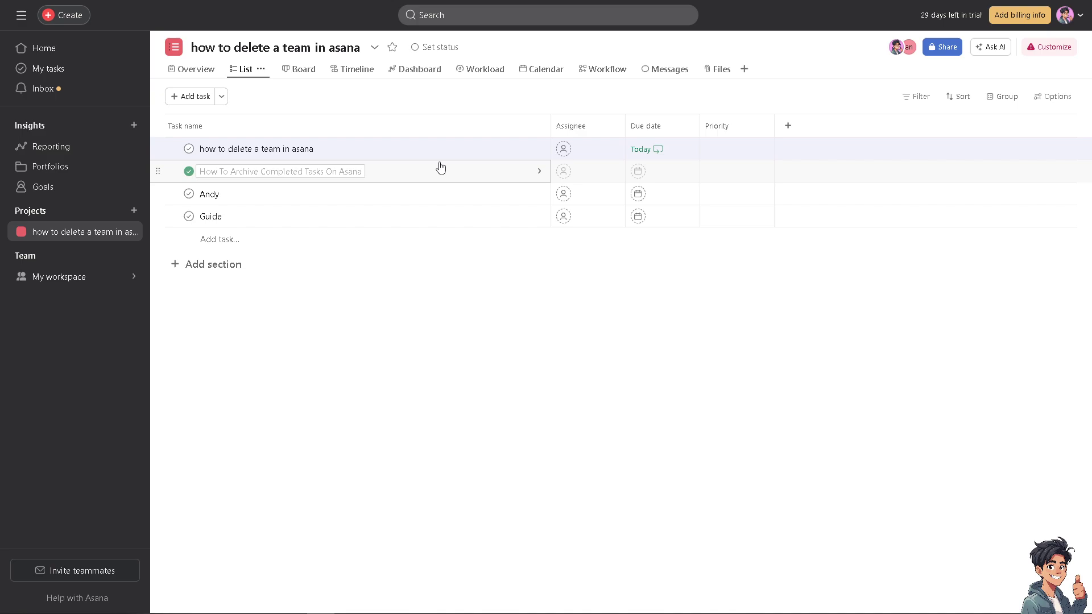
# Step: Show the first task, 'how to delete a team in asana', in the details pane
pyautogui.click(524, 151)
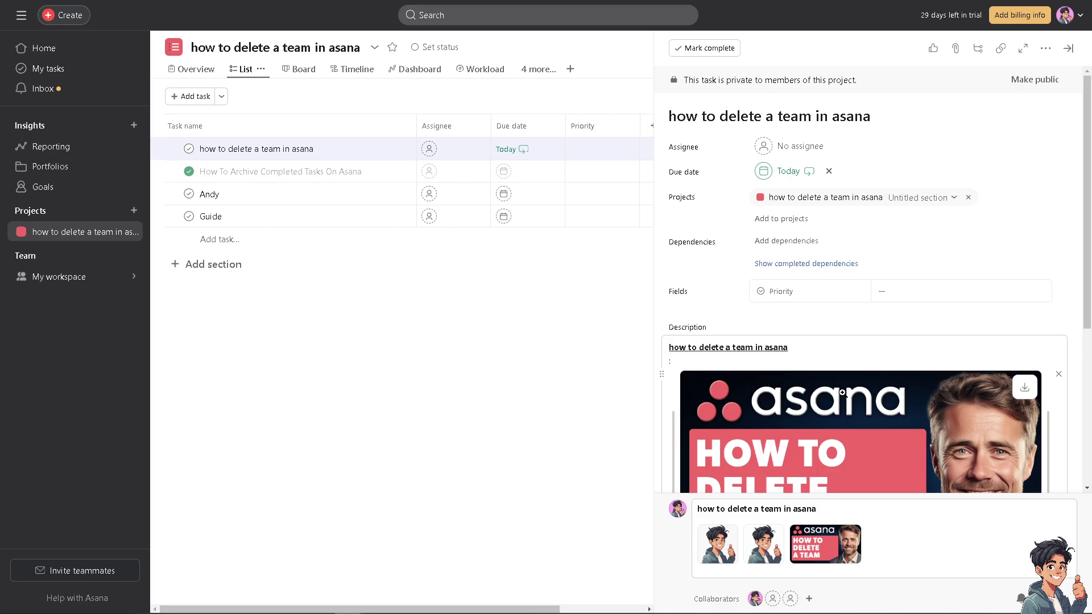
# Step: Scroll through the task details, then bring up the My workspace team flyout in the sidebar
pyautogui.scroll(-2, 842, 393)
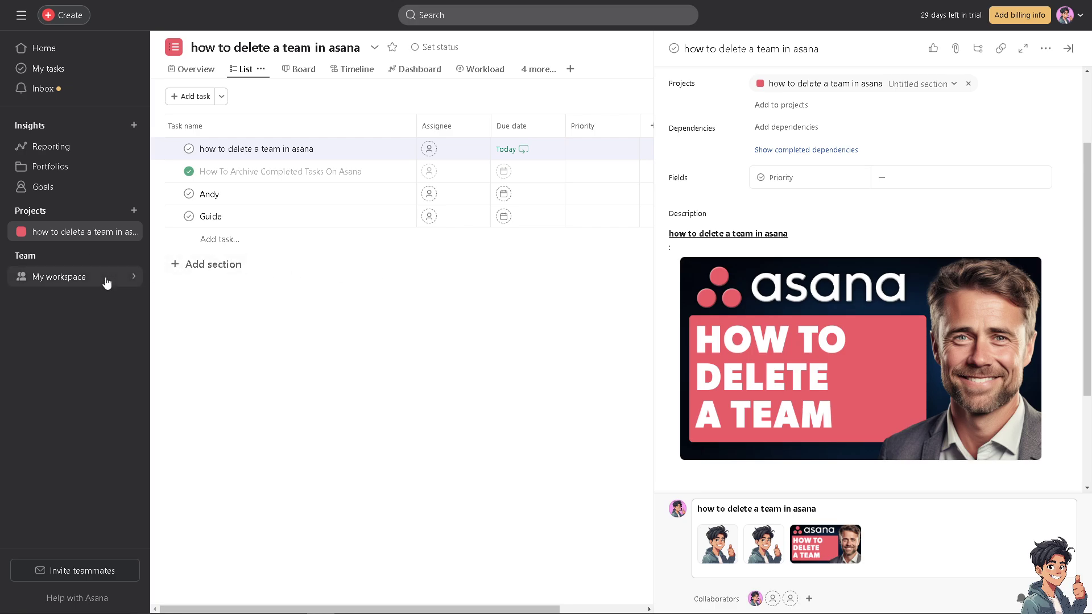
pyautogui.moveTo(106, 283)
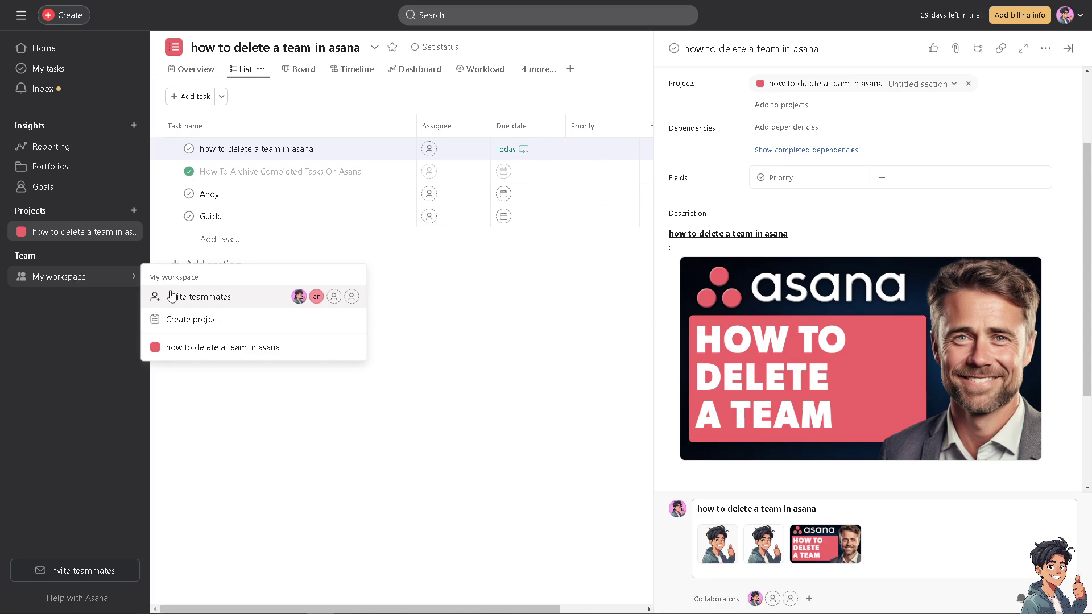
# Step: Reopen the My workspace quick menu and team sort options, then dismiss them with the task pane
pyautogui.click(343, 302)
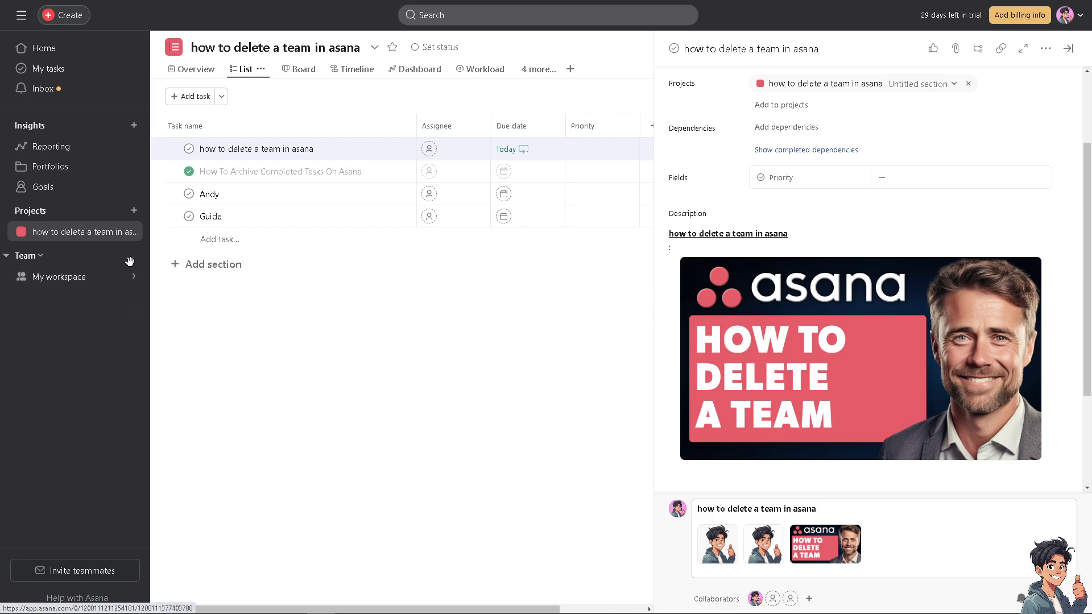
pyautogui.click(132, 277)
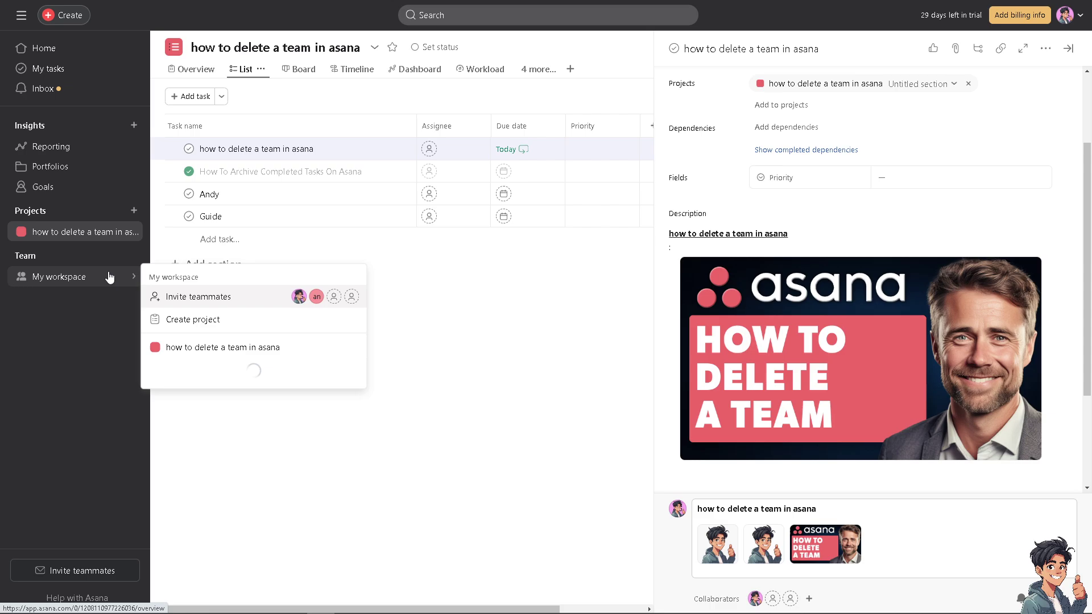
pyautogui.click(34, 256)
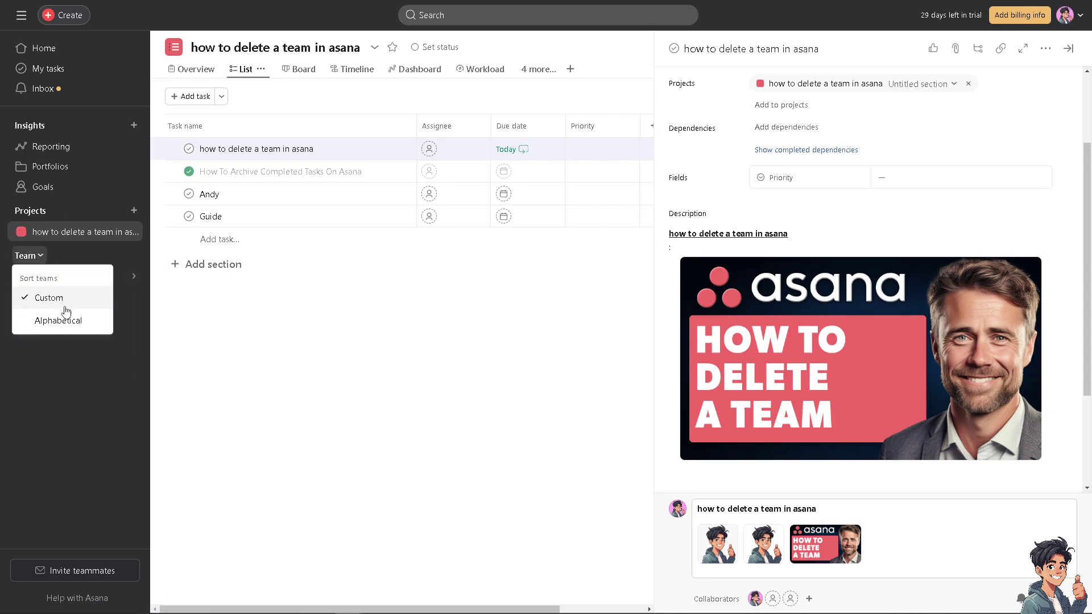
pyautogui.click(180, 287)
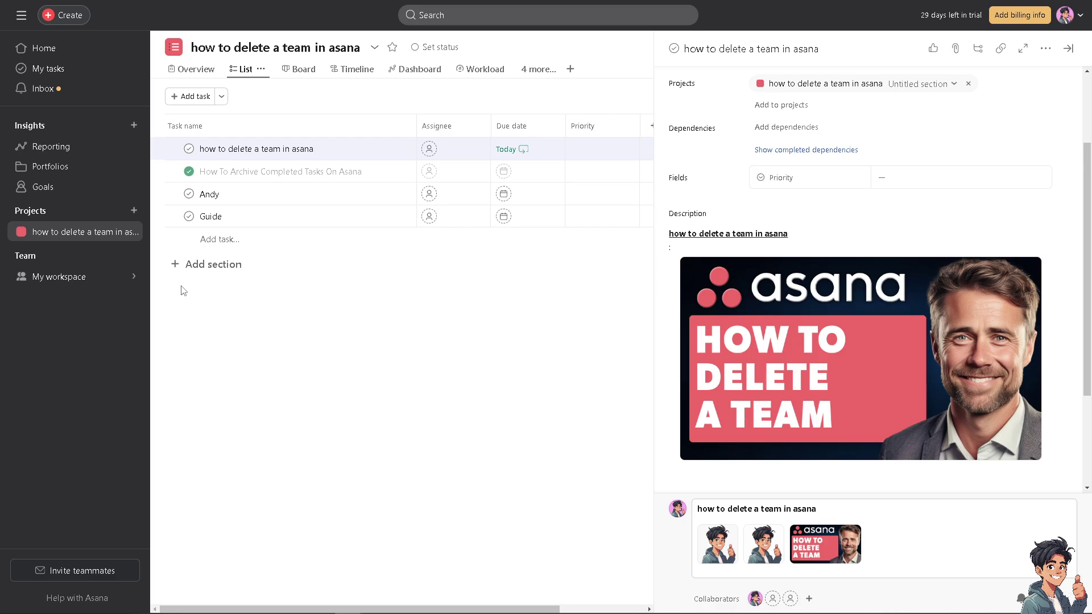
pyautogui.moveTo(115, 281)
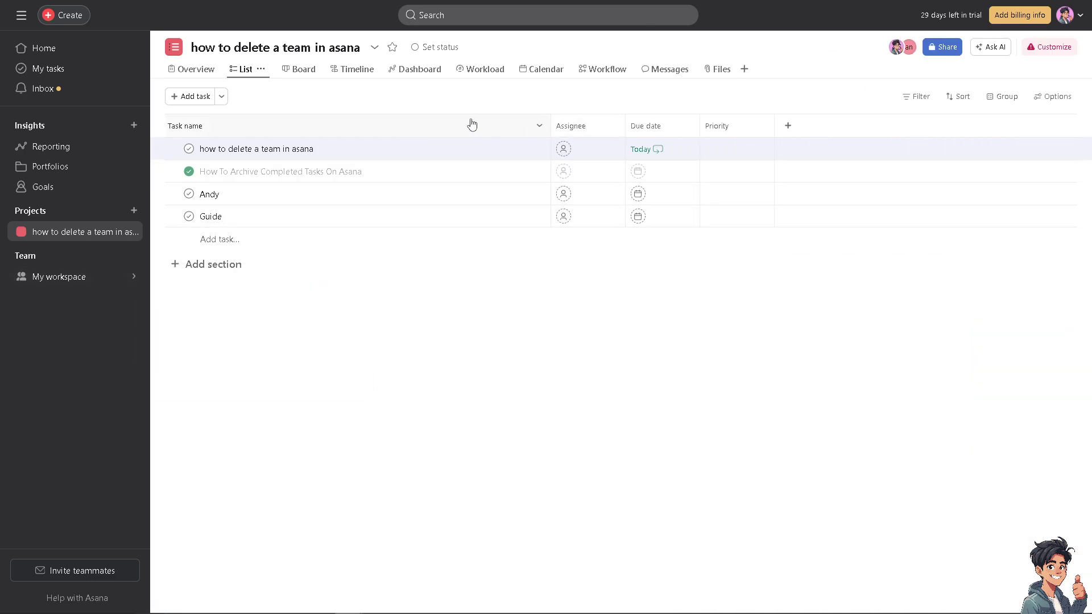
# Step: Check the project's title dropdown, then bring up the My workspace account menu
pyautogui.click(375, 48)
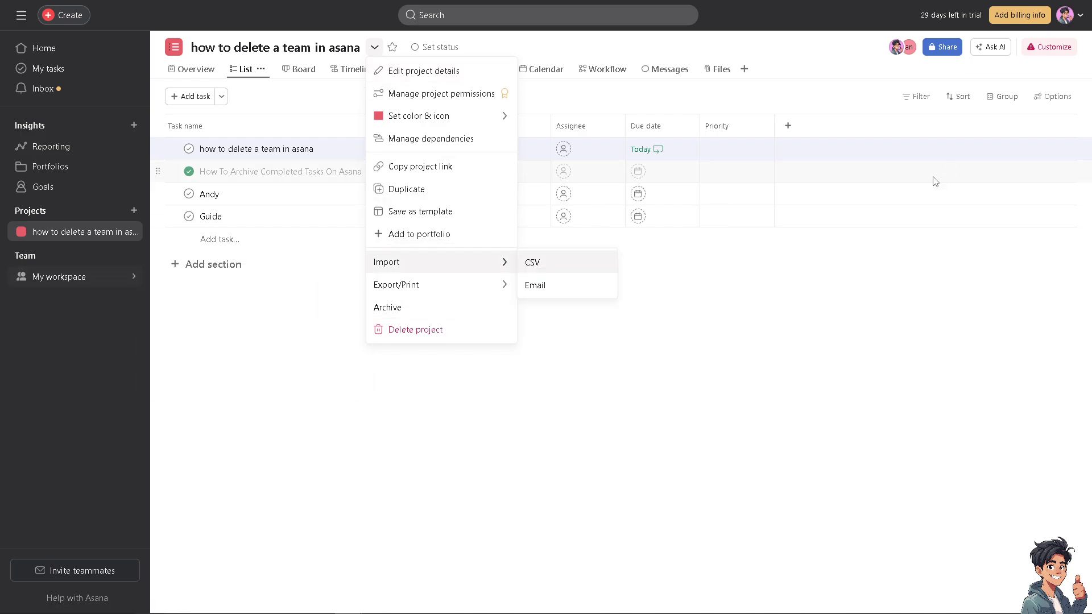
pyautogui.click(1080, 17)
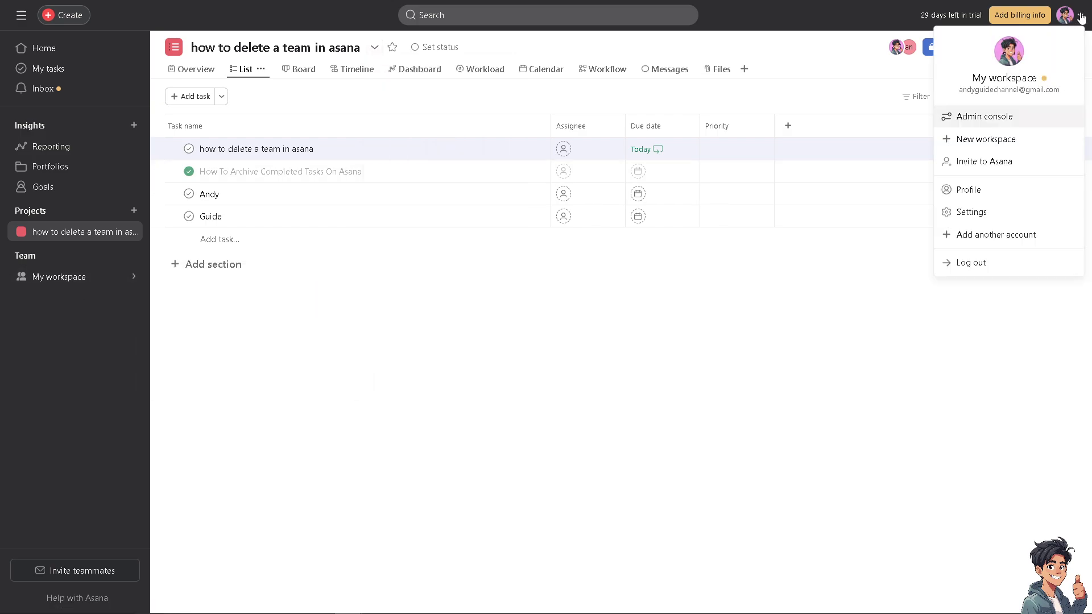
# Step: Review the Account tab's Deactivation and Deletion options in Settings, then close the dialog
pyautogui.click(1000, 218)
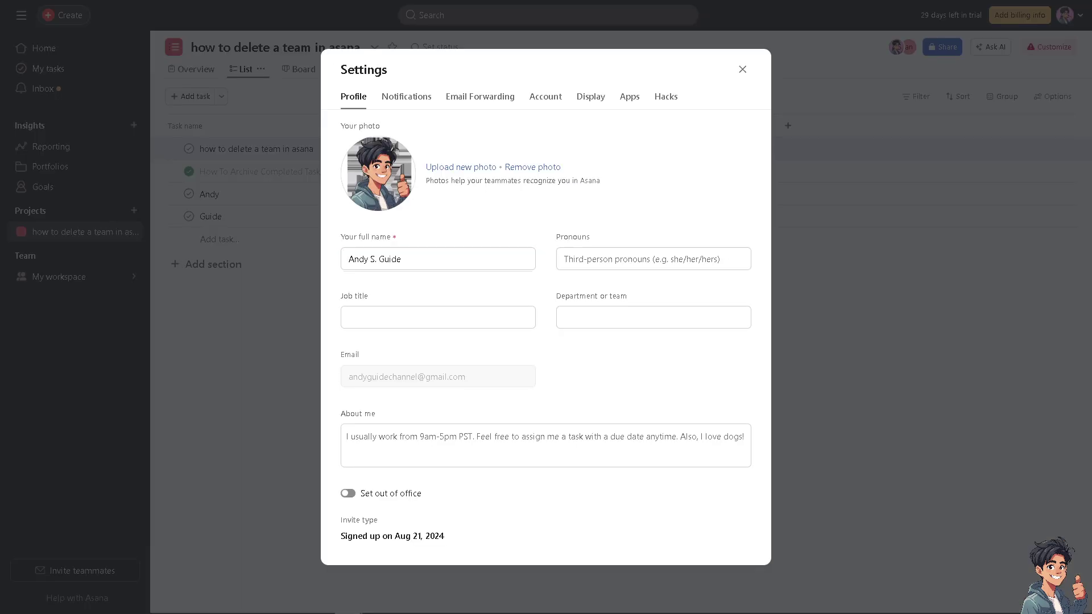
pyautogui.click(548, 103)
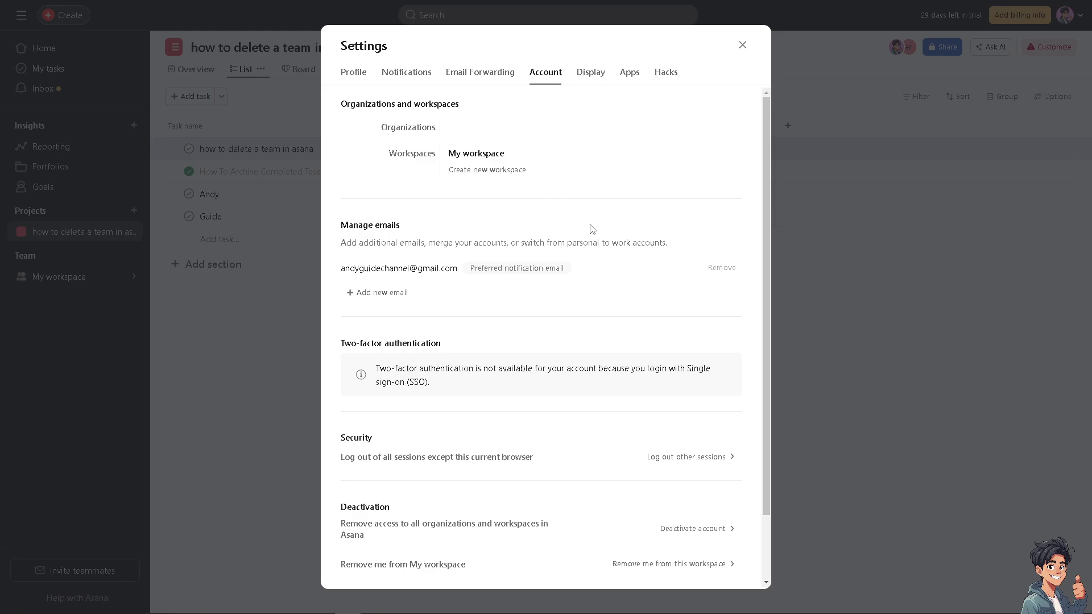
pyautogui.scroll(-2, 605, 392)
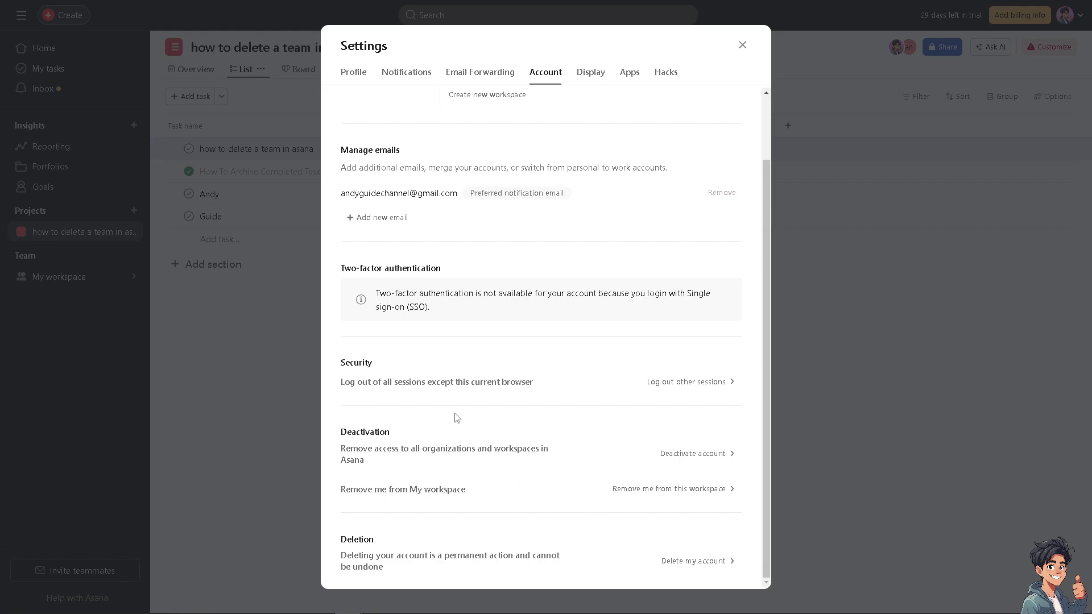
pyautogui.scroll(2, 505, 359)
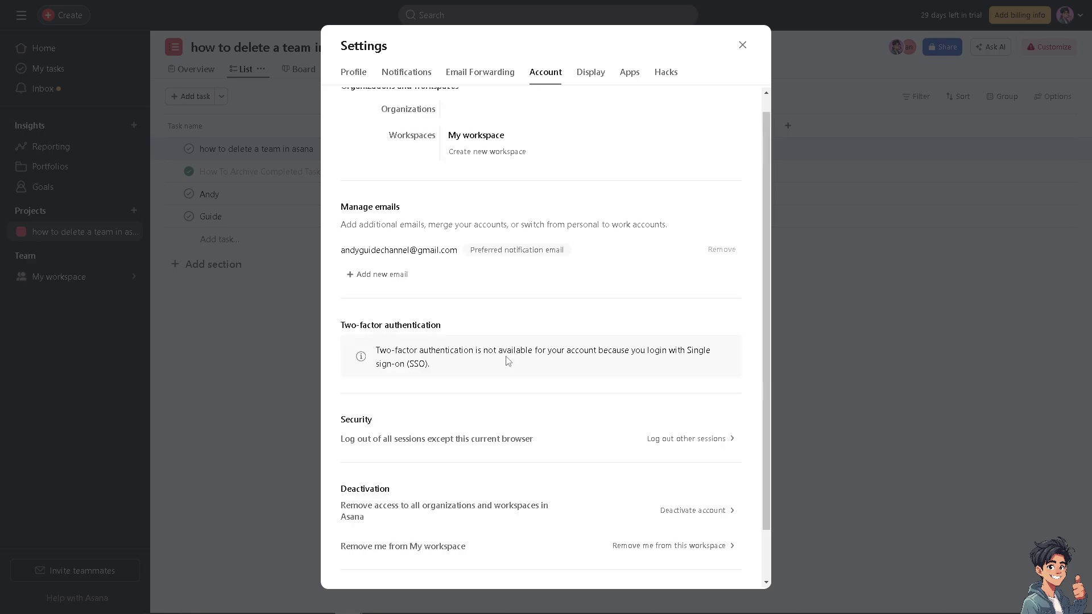
pyautogui.scroll(-1, 507, 359)
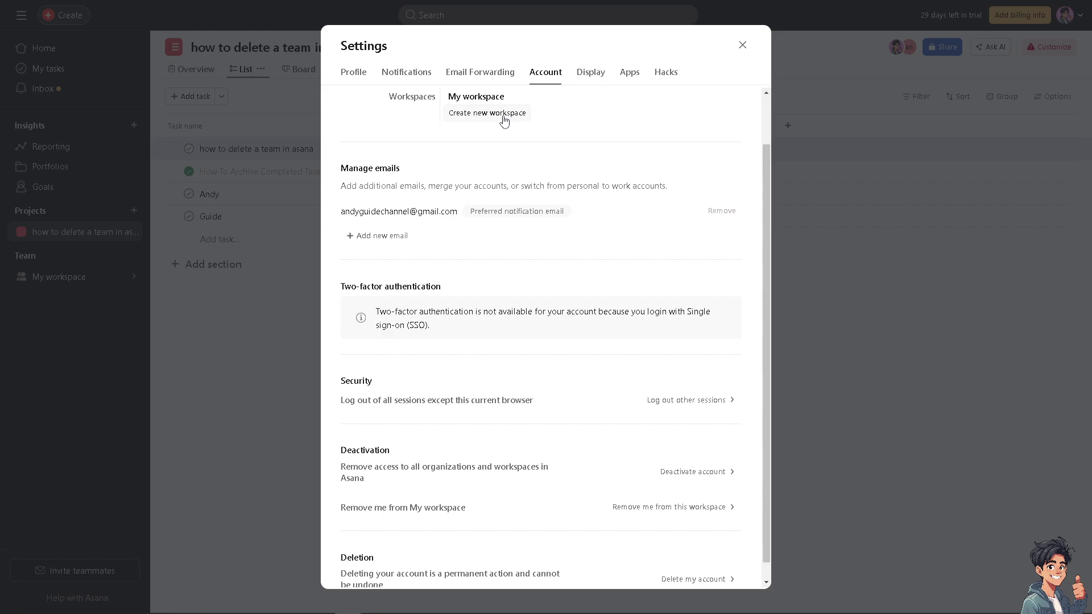
pyautogui.click(742, 45)
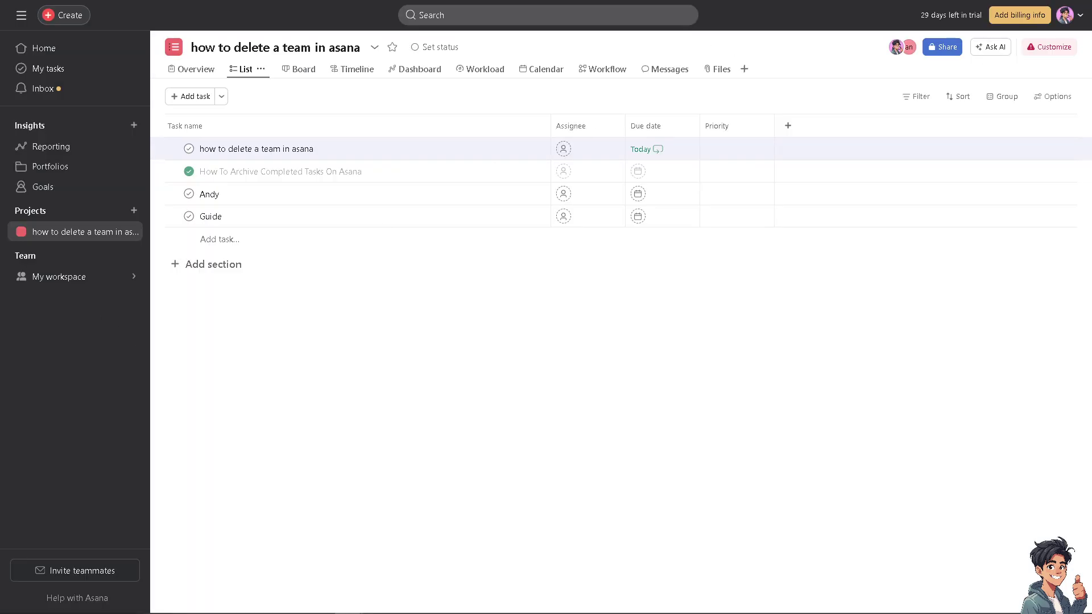
# Step: Ask the AI help assistant 'how to delete a team in asana'
pyautogui.click(85, 597)
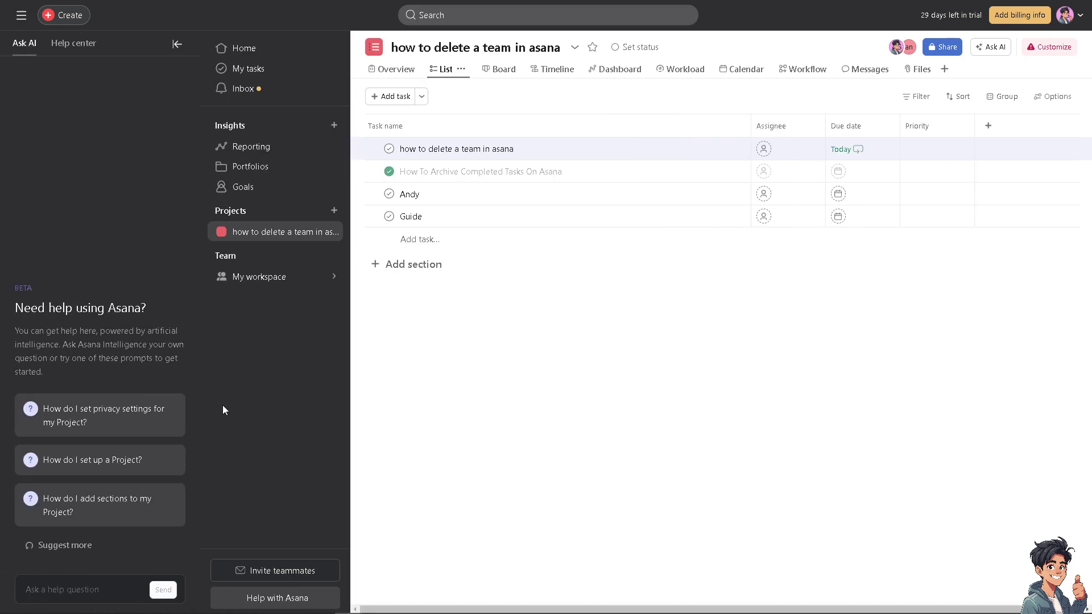
pyautogui.write('how to delete a team in asana')
pyautogui.press('Return')
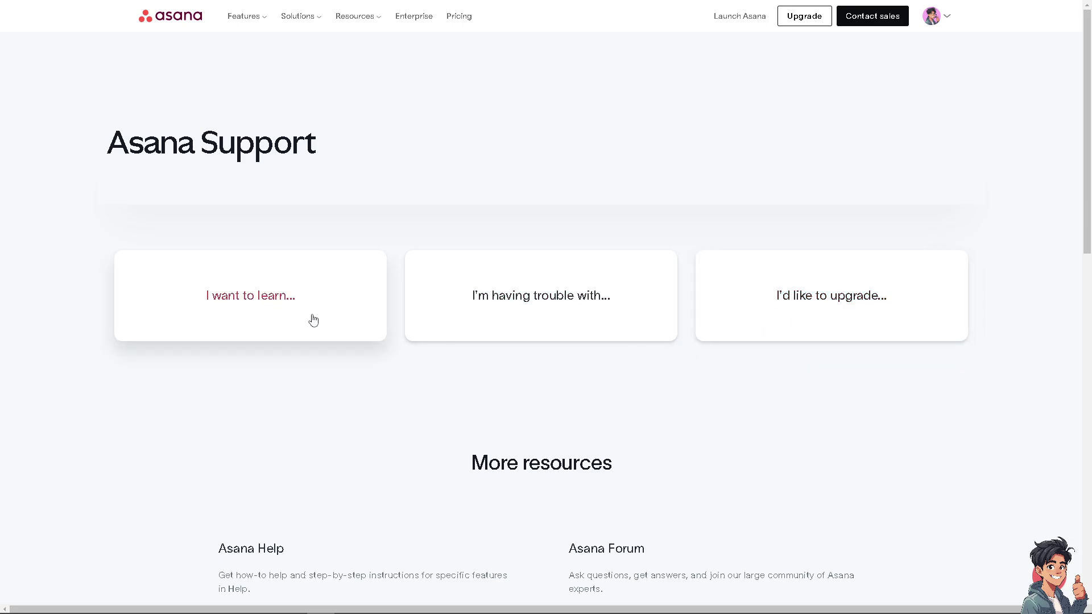
# Step: Scroll down the Support page and bring up the Support Bot chat
pyautogui.scroll(-4, 322, 327)
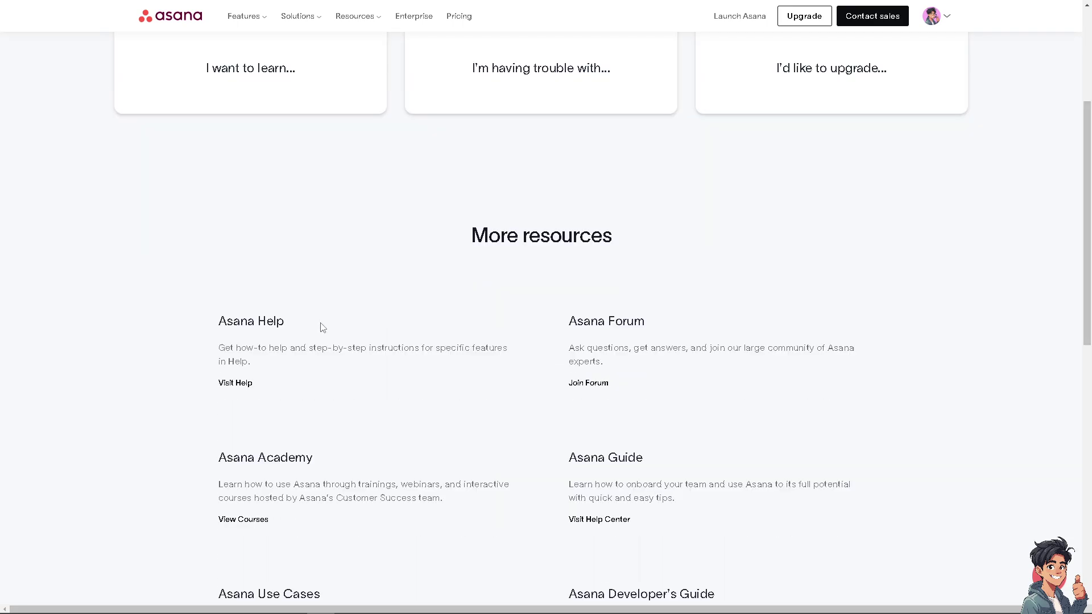
pyautogui.scroll(-3, 599, 391)
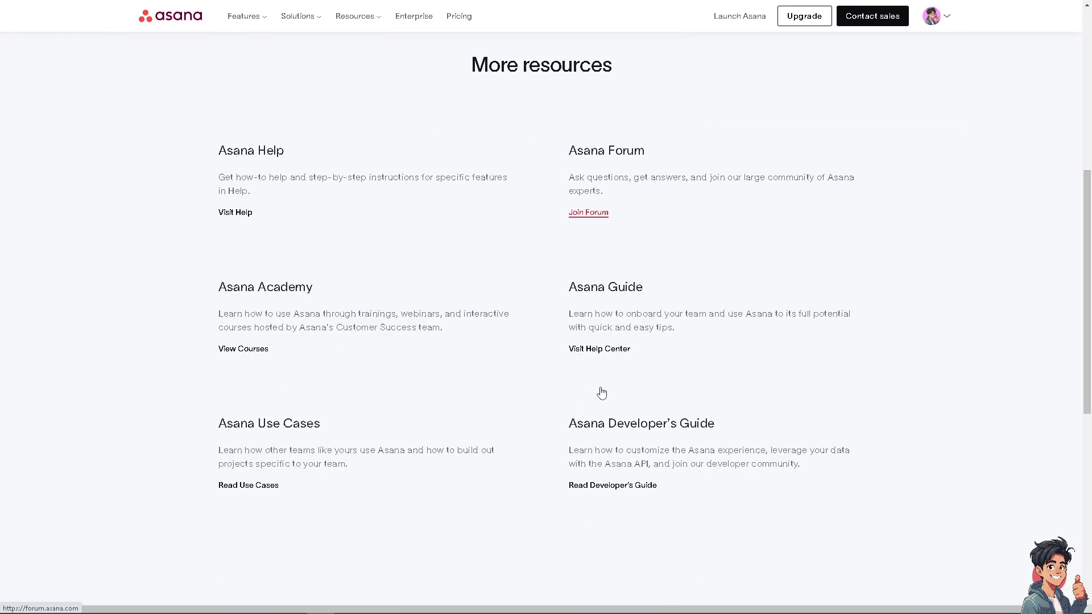
pyautogui.scroll(-3, 625, 364)
pyautogui.scroll(-3, 654, 370)
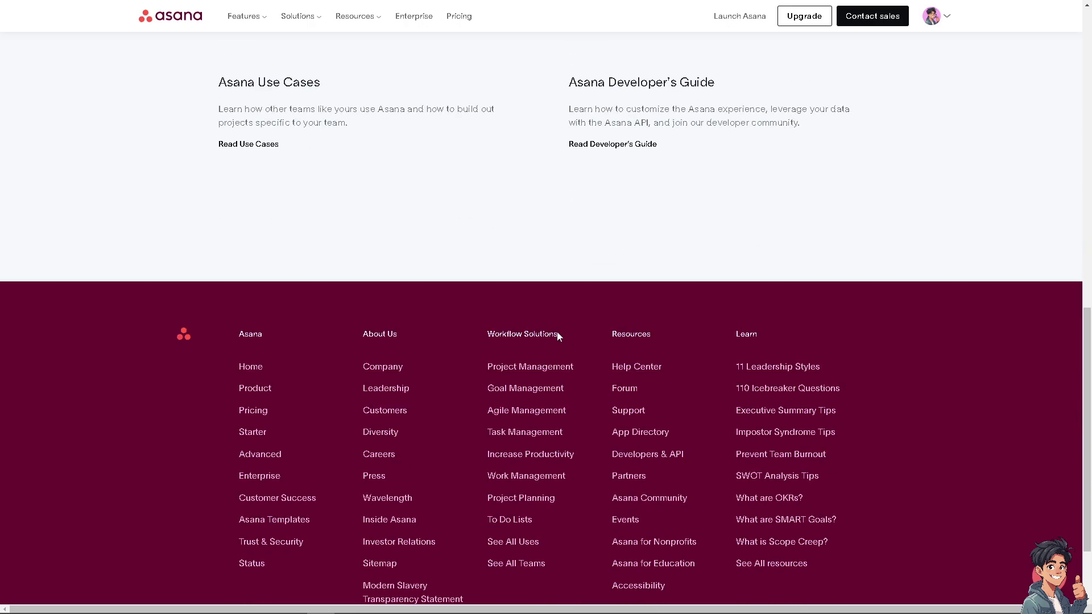
pyautogui.scroll(-2, 579, 334)
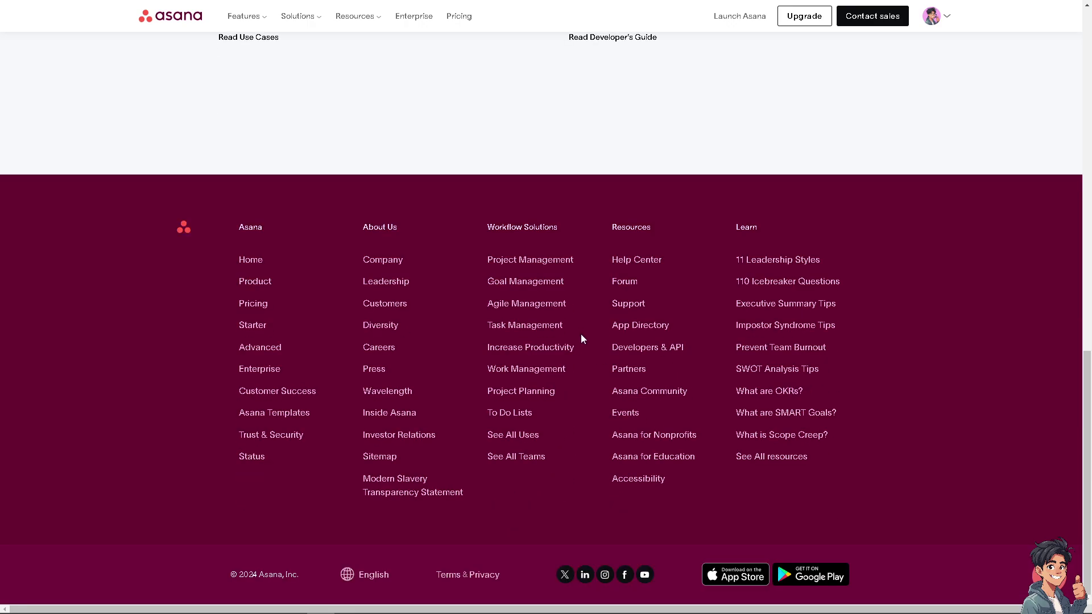
pyautogui.click(1049, 574)
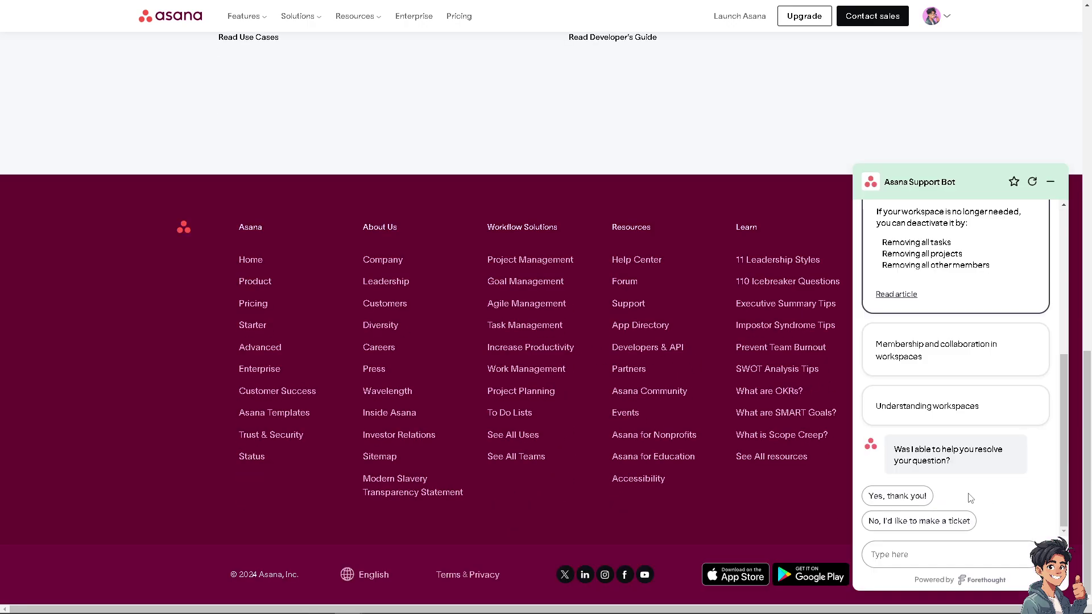
# Step: Ask the Support Bot 'how to delete a team in asana' and review its answer
pyautogui.click(921, 547)
pyautogui.write('how to delete a team in asana')
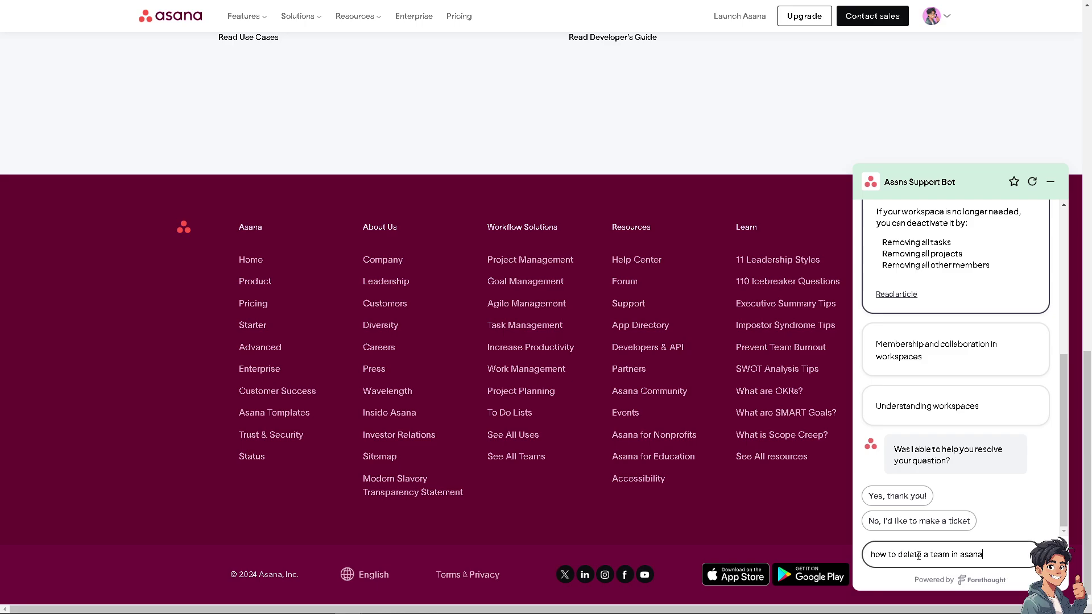
pyautogui.press('Return')
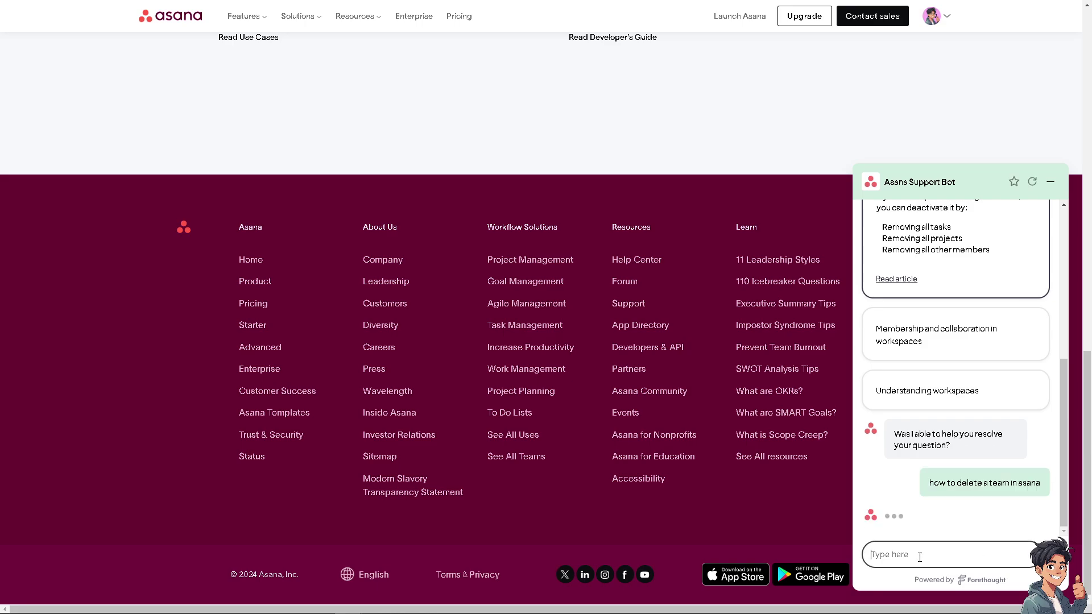
pyautogui.scroll(3, 633, 263)
pyautogui.scroll(10, 632, 262)
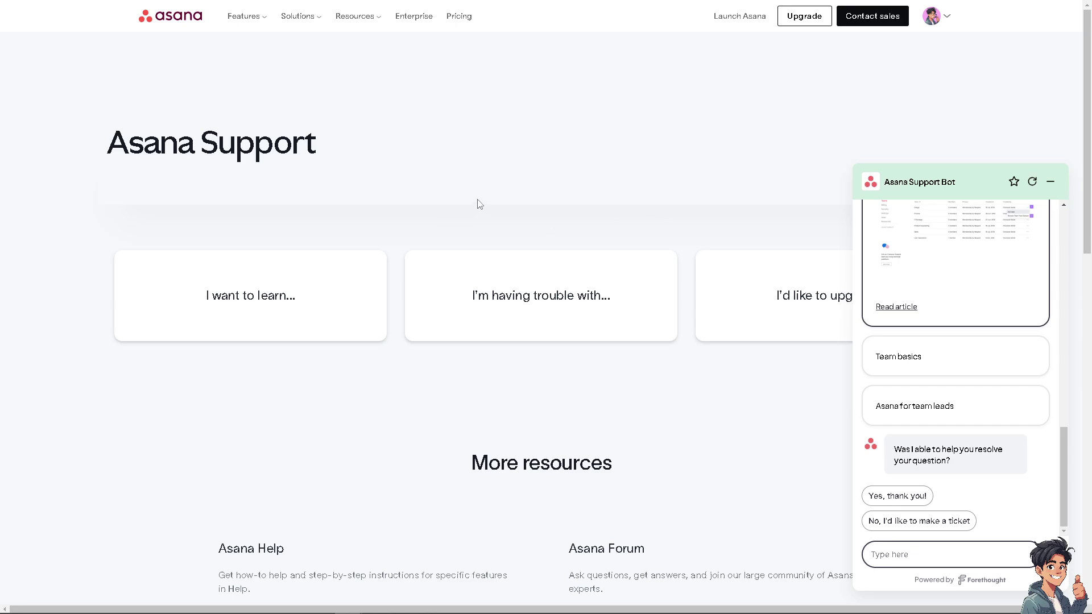
# Step: Minimize the Support Bot and go to the Contact sales form via the account menu
pyautogui.click(1051, 181)
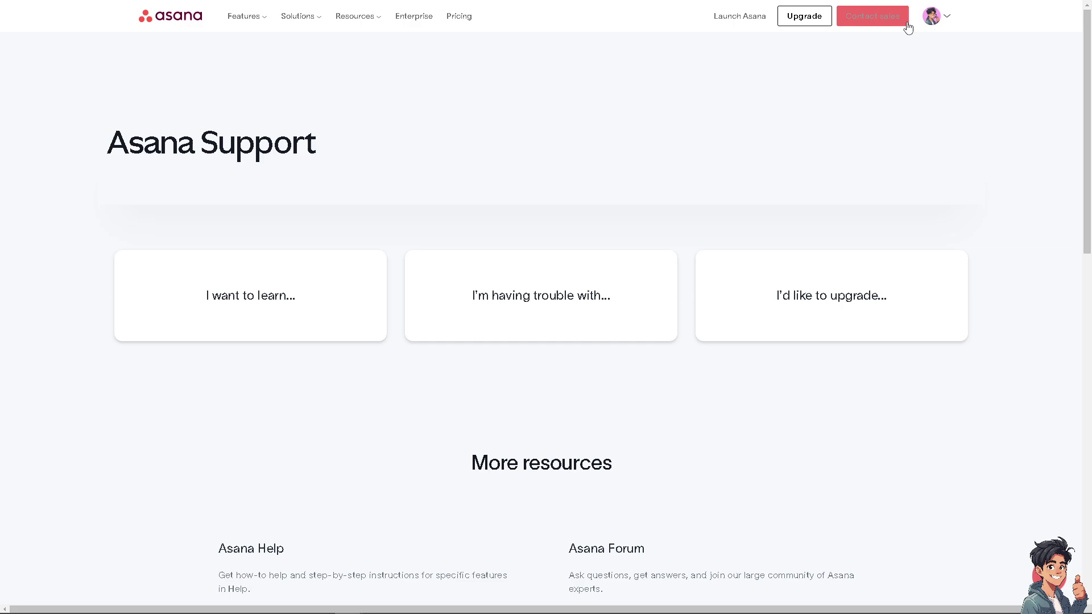
pyautogui.click(947, 19)
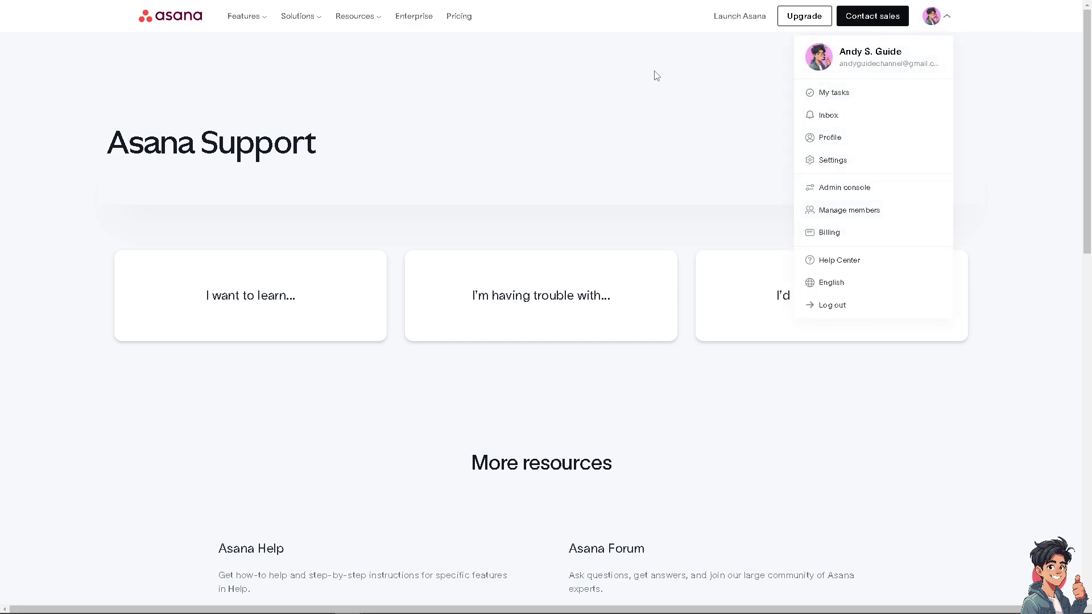
pyautogui.click(877, 19)
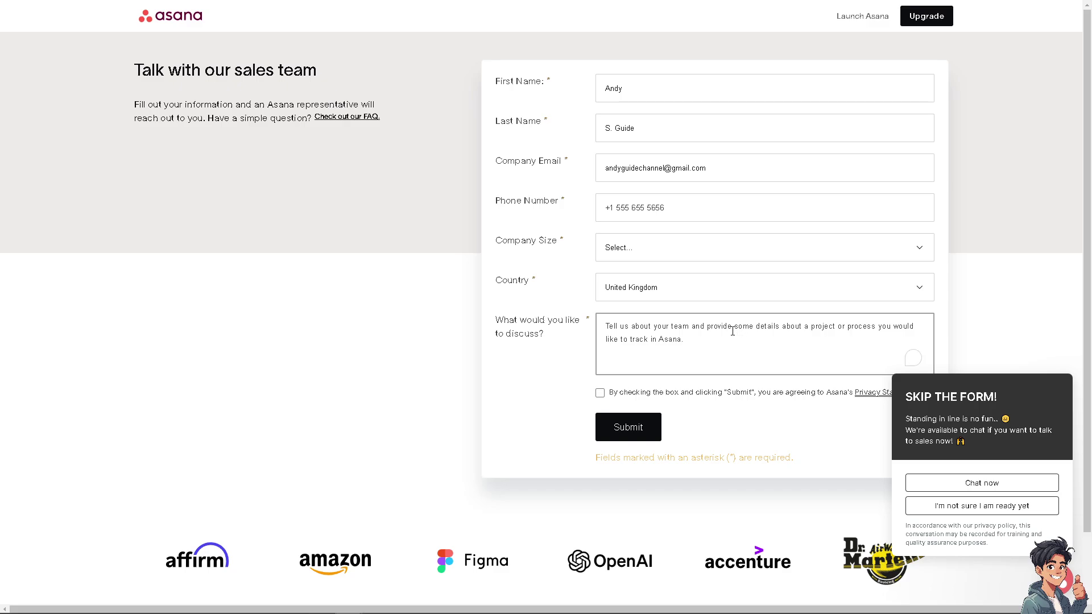
# Step: Paste 'how to delete a team in asana' as the discussion topic and accept the consent terms
pyautogui.click(732, 331)
pyautogui.write('how to delete a team in asana')
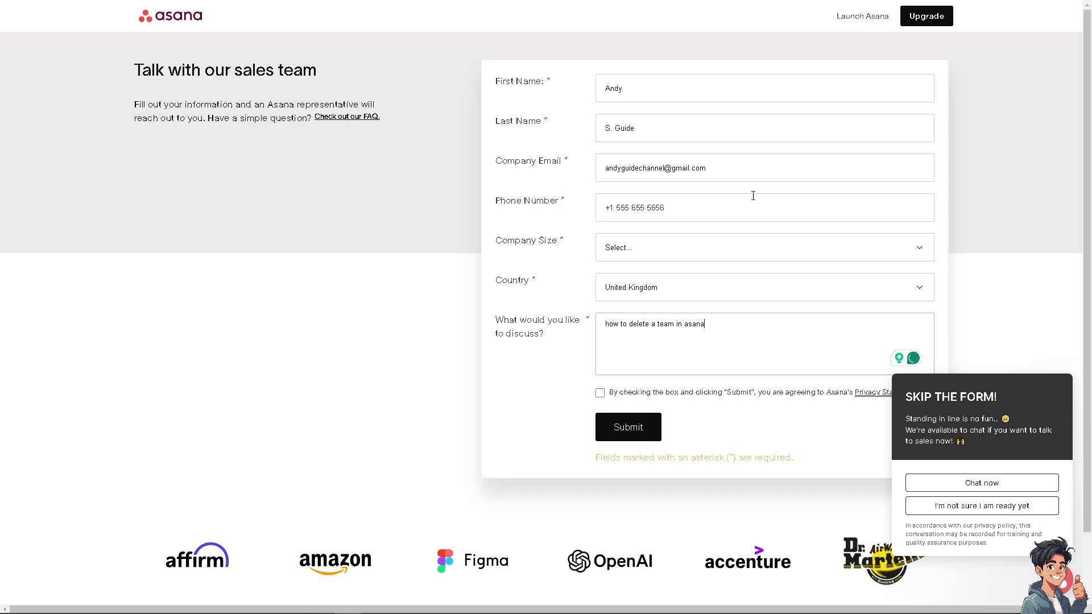
pyautogui.click(600, 393)
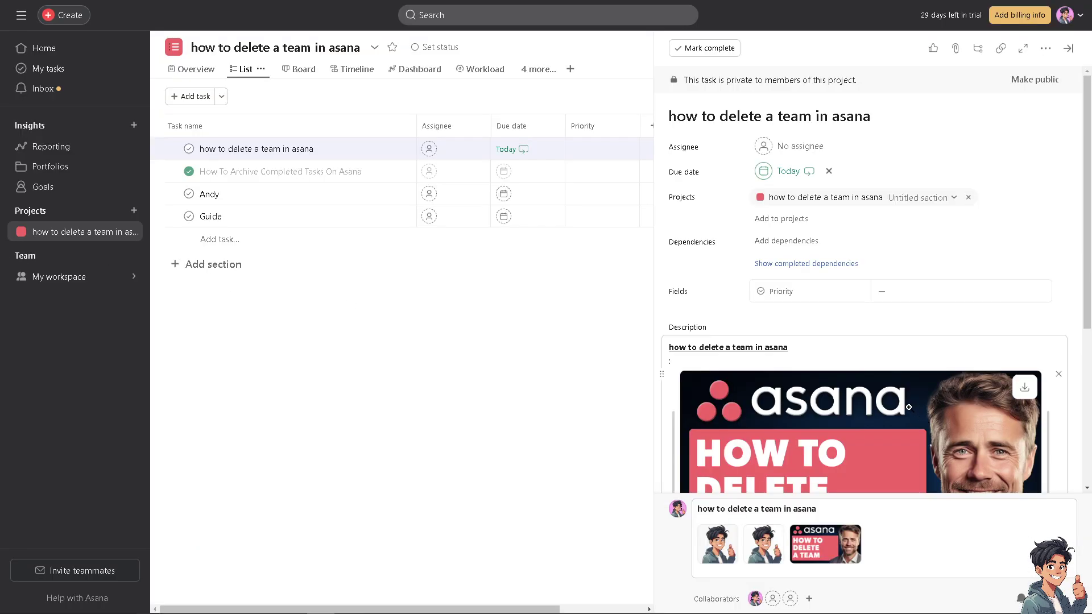
pyautogui.scroll(-1, 901, 401)
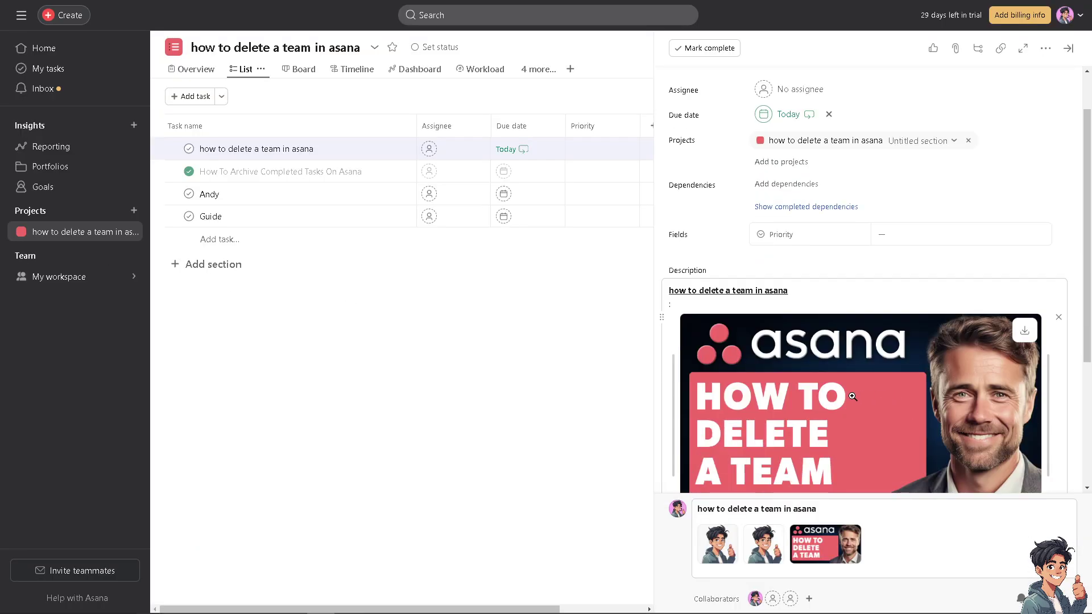
pyautogui.scroll(-2, 839, 407)
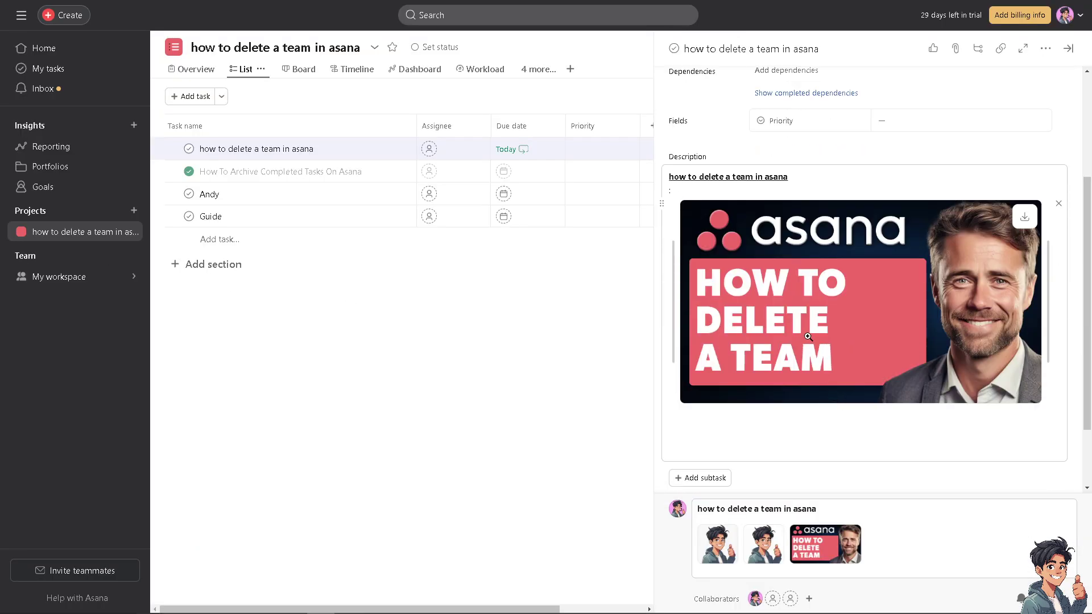